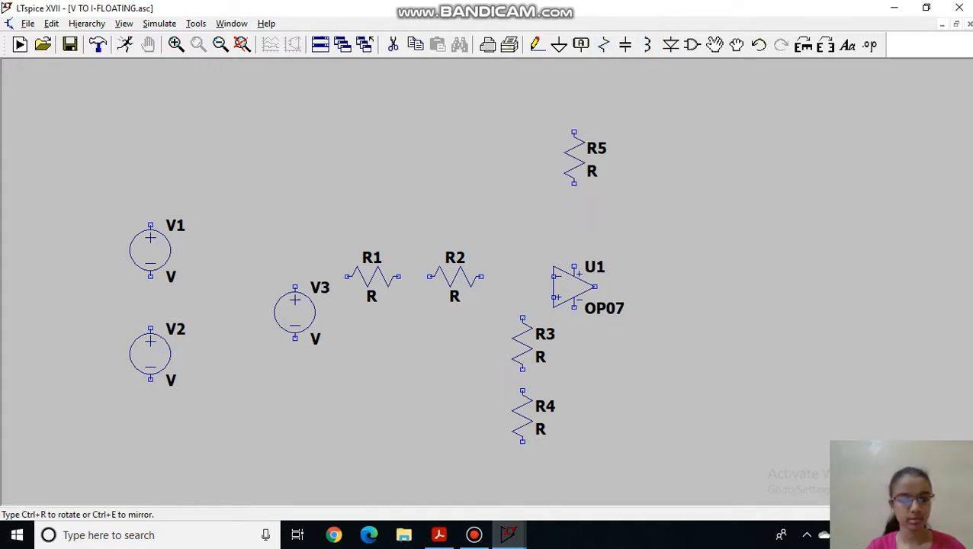
Rotate resistor R5 to horizontal and place it above the op-amp.
key("ctrl+r")
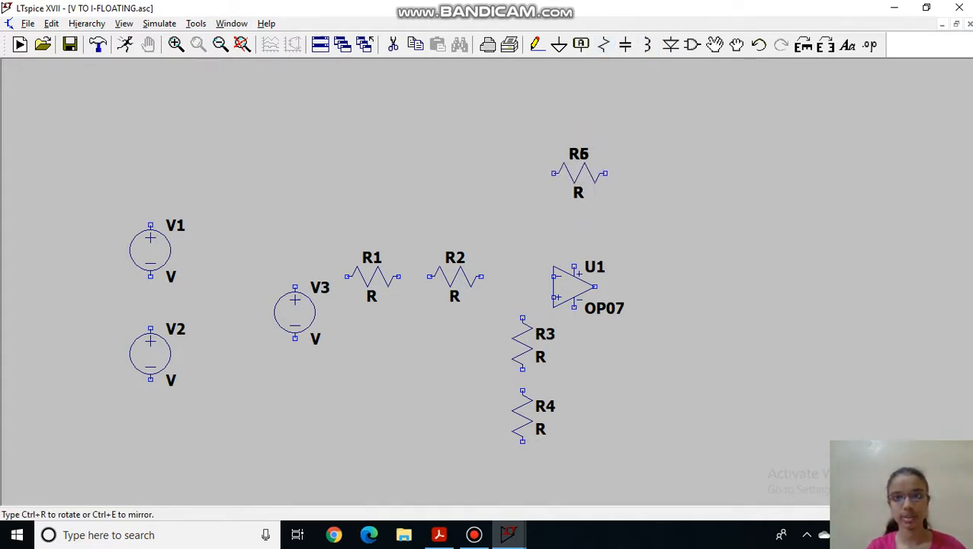
key("Escape")
Wire R2 to the op-amp's inverting input and connect R1 in series with R2.
left_click(539, 45)
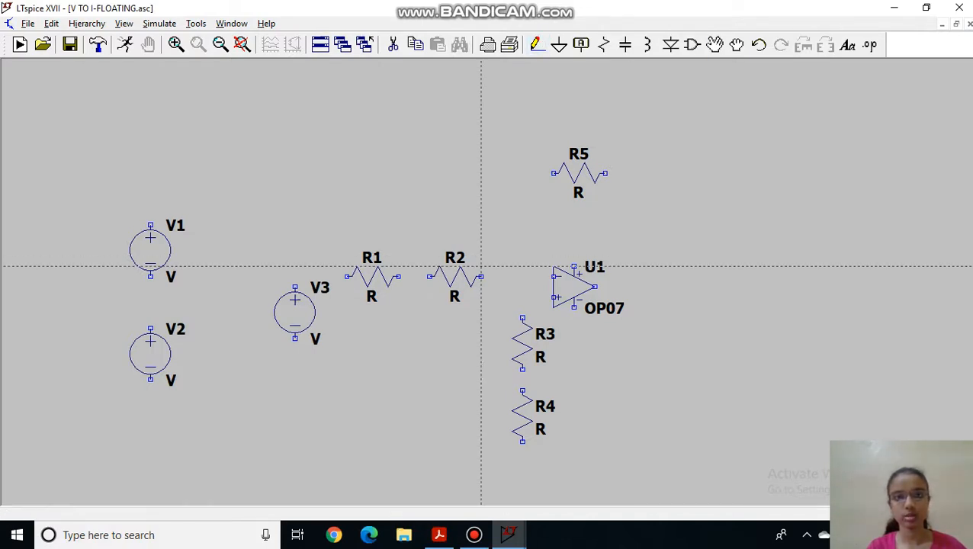
left_click(481, 276)
left_click(555, 276)
key("Escape")
key("F3")
left_click(430, 276)
left_click(398, 276)
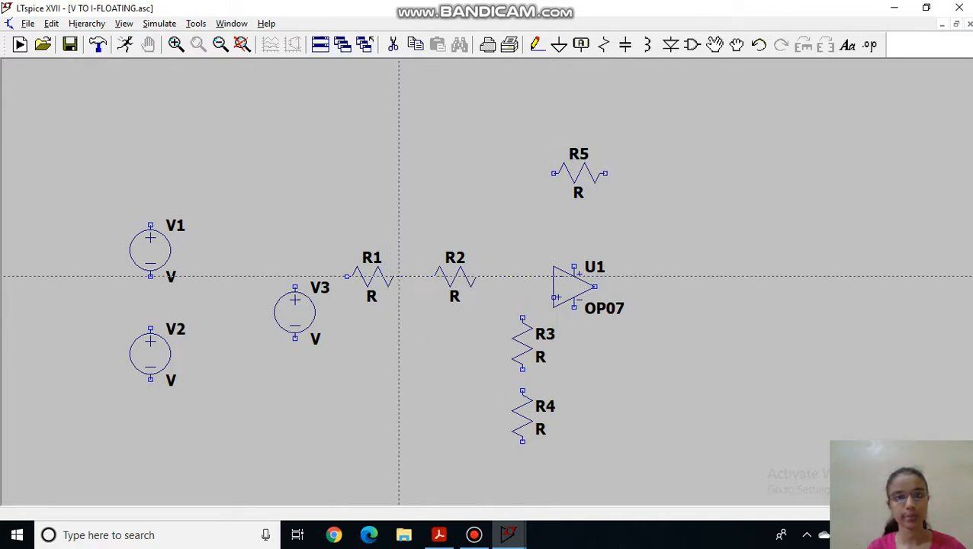
Wire R1 to the positive terminal of V3 and draw a short lead down from V3's negative terminal.
left_click(347, 276)
left_click(295, 276)
left_click(295, 288)
right_click(295, 288)
left_click(295, 338)
left_click(295, 369)
right_click(295, 369)
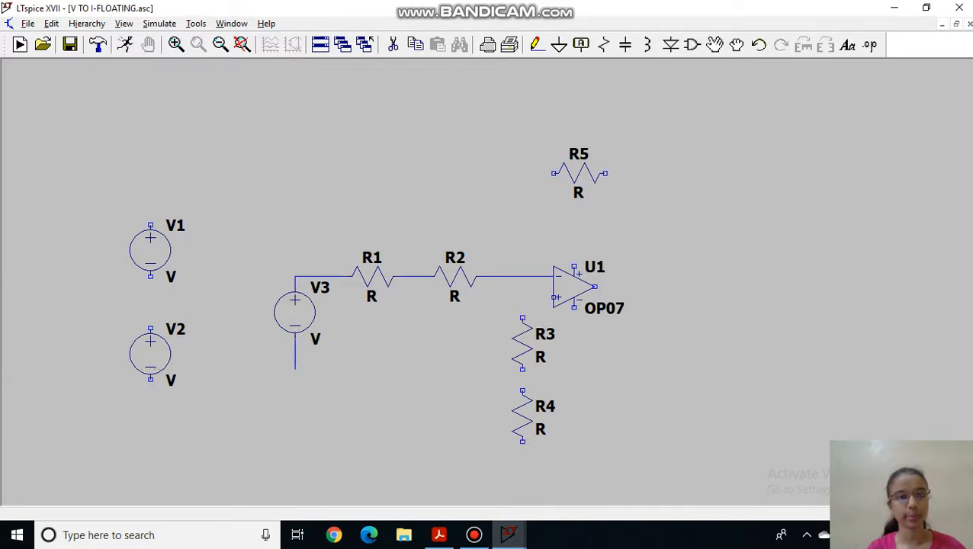
Wire V1 and V2 in series and add short leads above V1 and below V2.
left_click(150, 276)
right_click(160, 328)
left_click(150, 225)
right_click(150, 193)
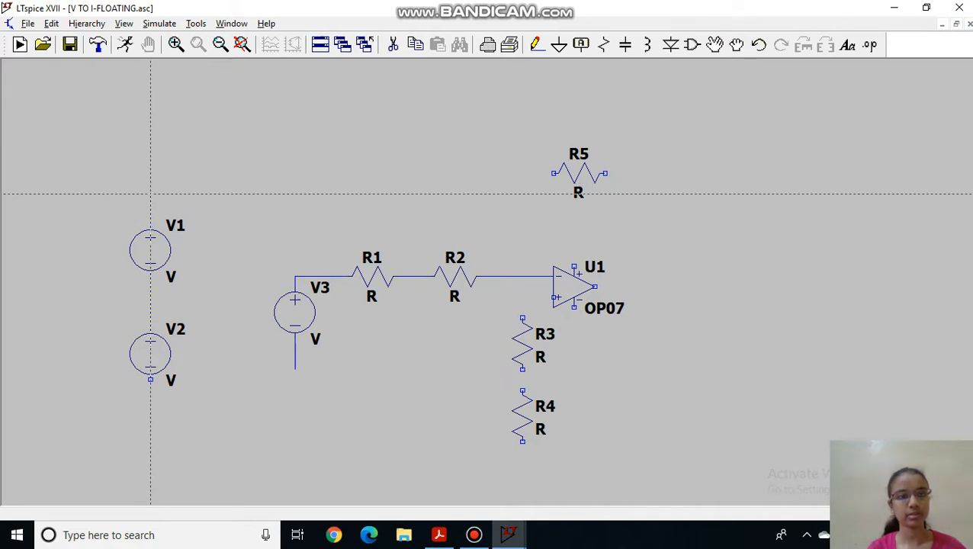
right_click(151, 194)
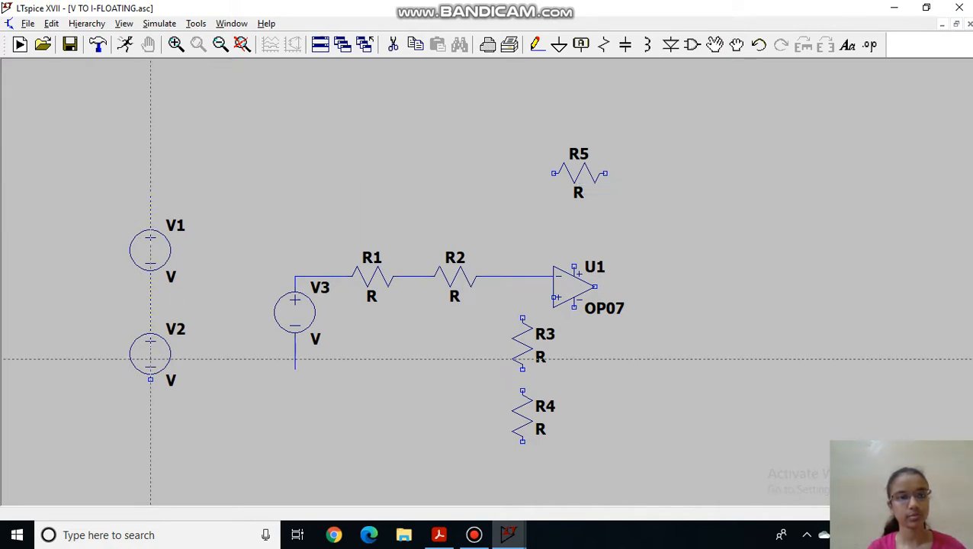
left_click(151, 379)
left_click(150, 411)
right_click(150, 411)
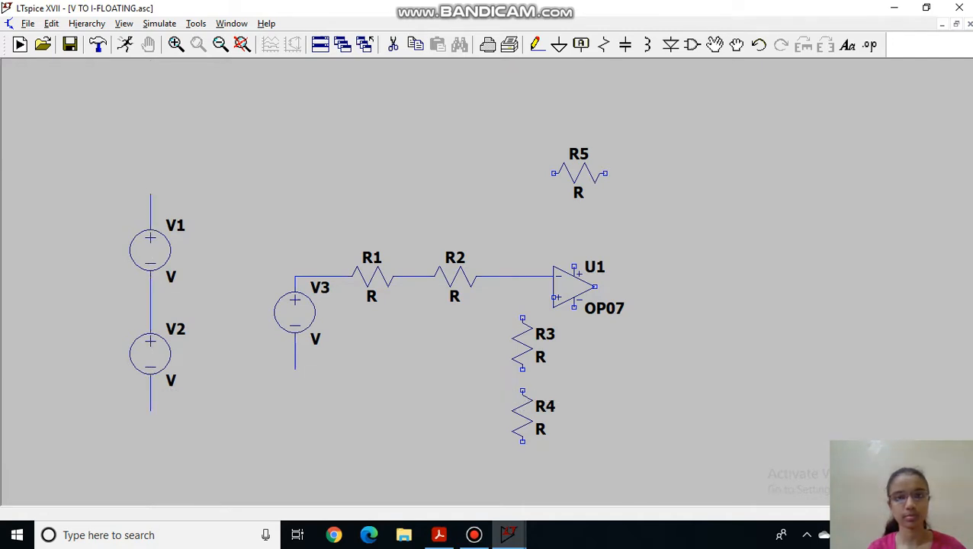
Wire R3 to the op-amp's non-inverting input, connect R4 in series below it, and draw a lead down from R4.
left_click(522, 317)
left_click(555, 297)
right_click(555, 297)
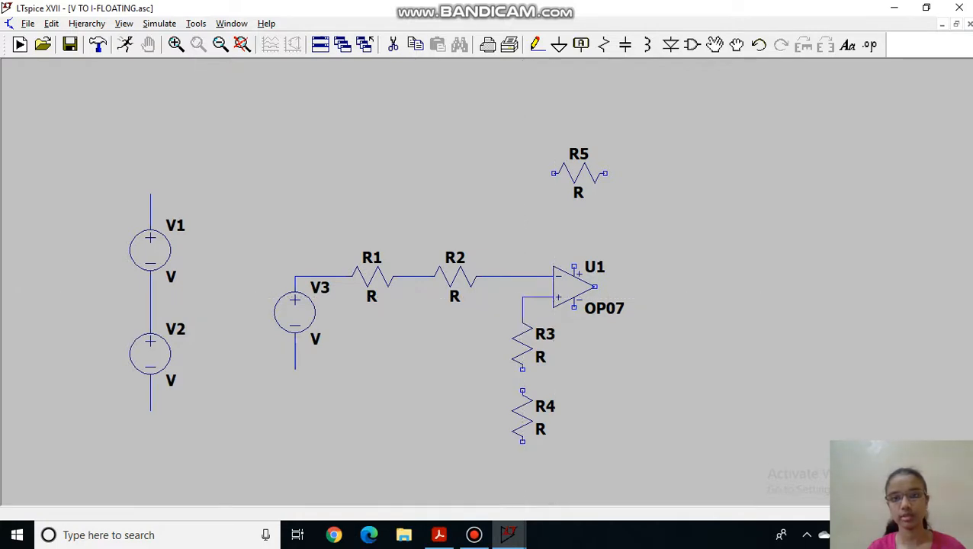
left_click(522, 369)
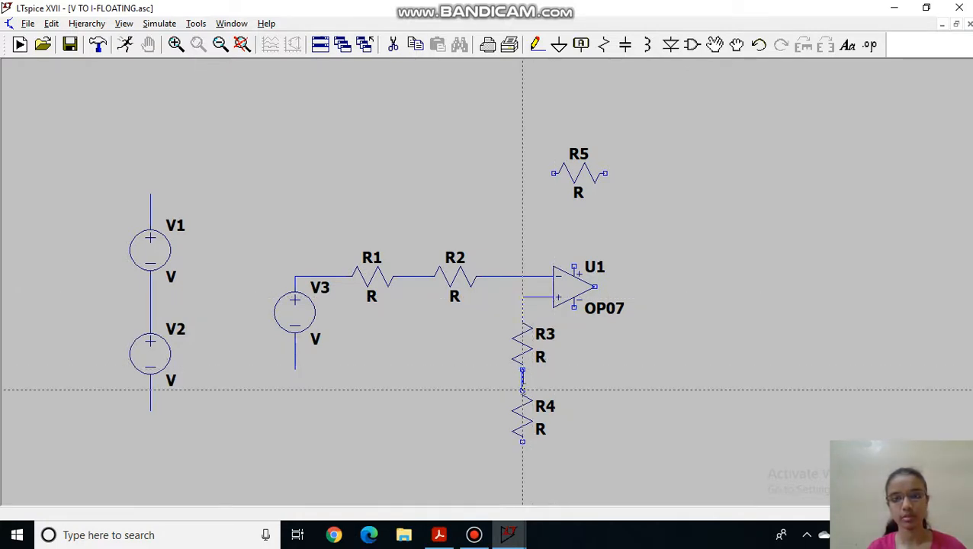
right_click(522, 391)
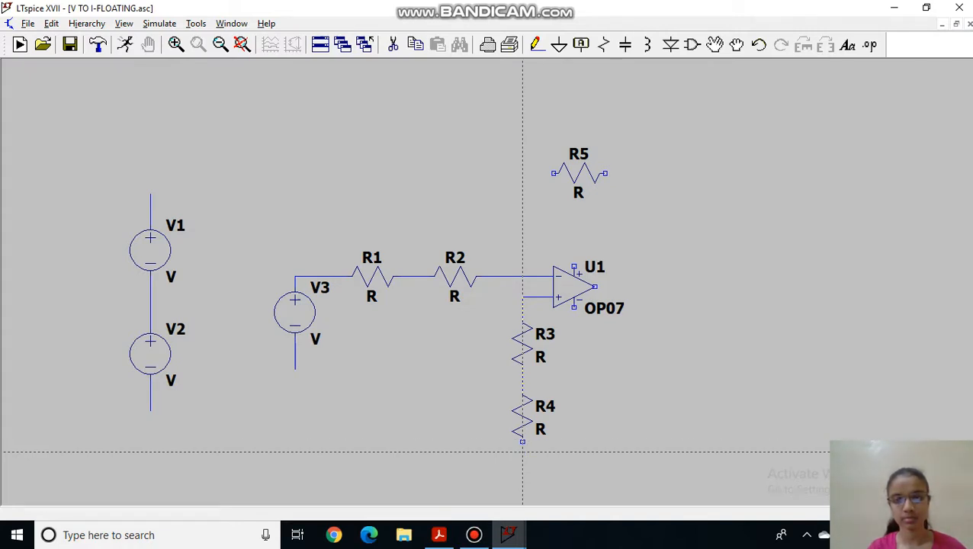
left_click(537, 45)
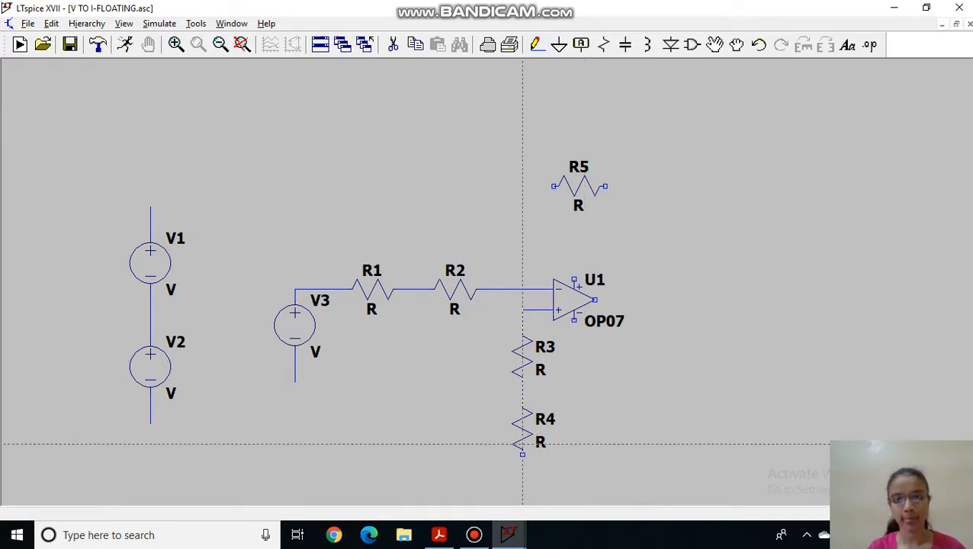
left_click(522, 454)
right_click(522, 465)
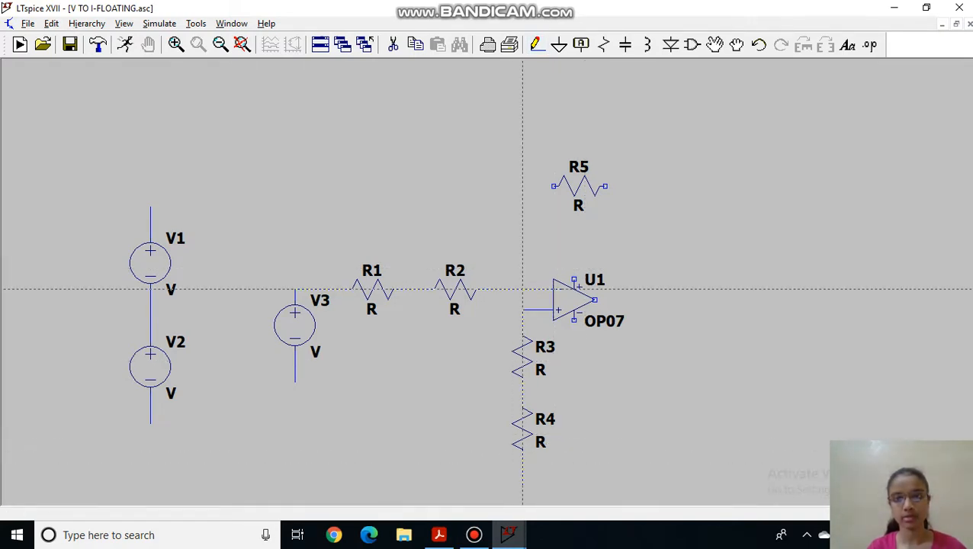
Wire R5 as feedback between the op-amp's inverting input and output, and extend the output with a short lead.
left_click(512, 289)
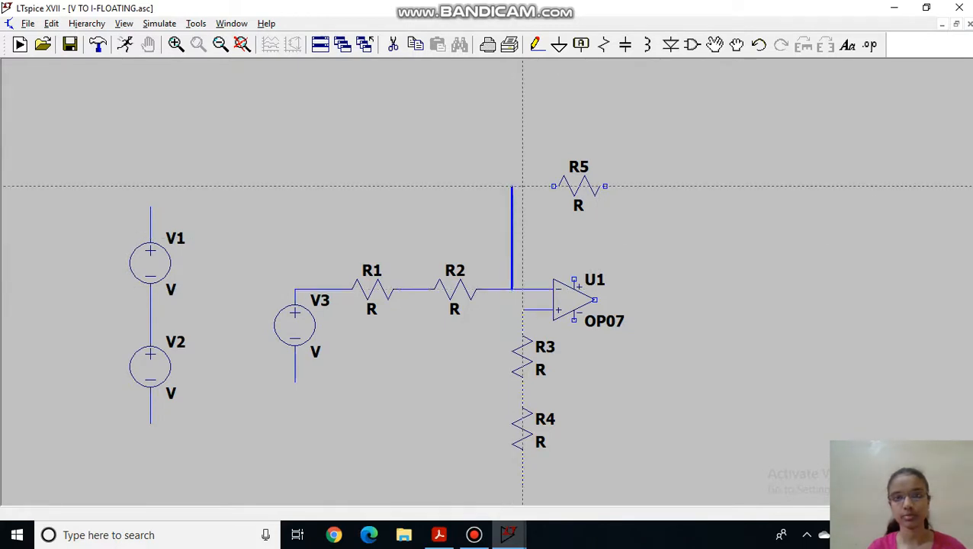
left_click(553, 186)
left_click(604, 186)
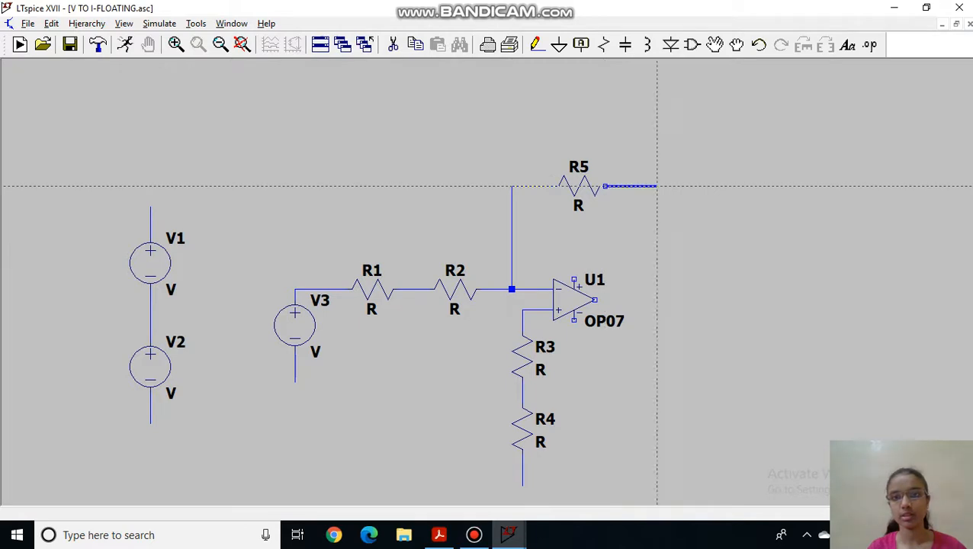
left_click(657, 299)
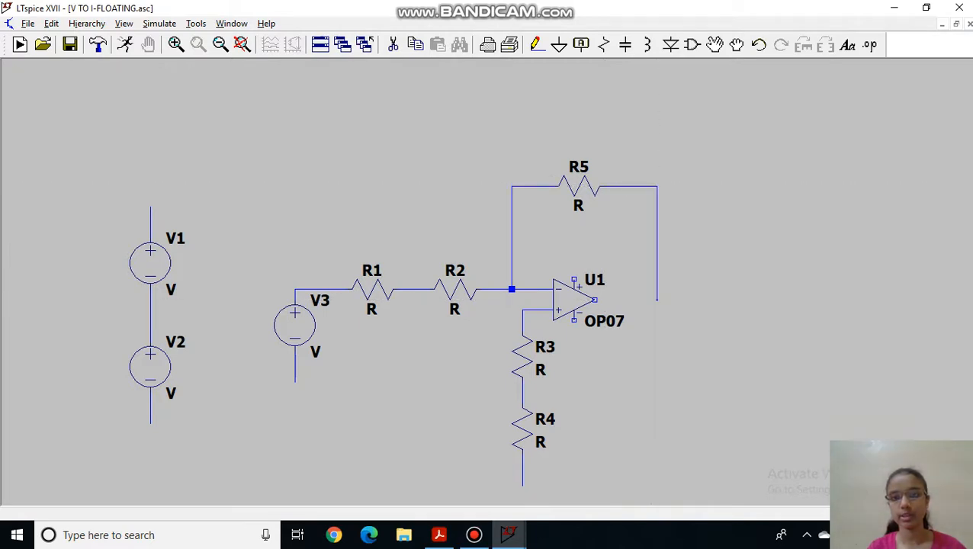
left_click(595, 299)
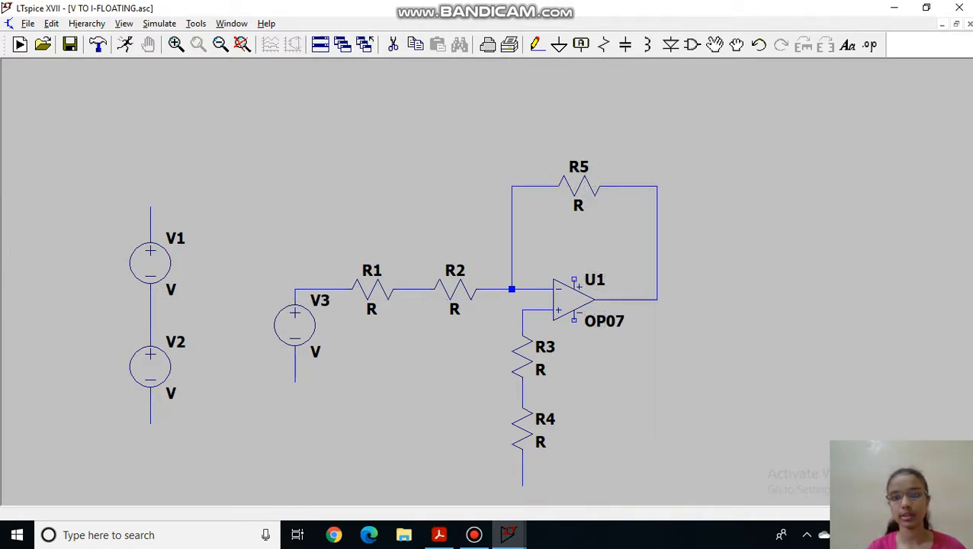
right_click(712, 300)
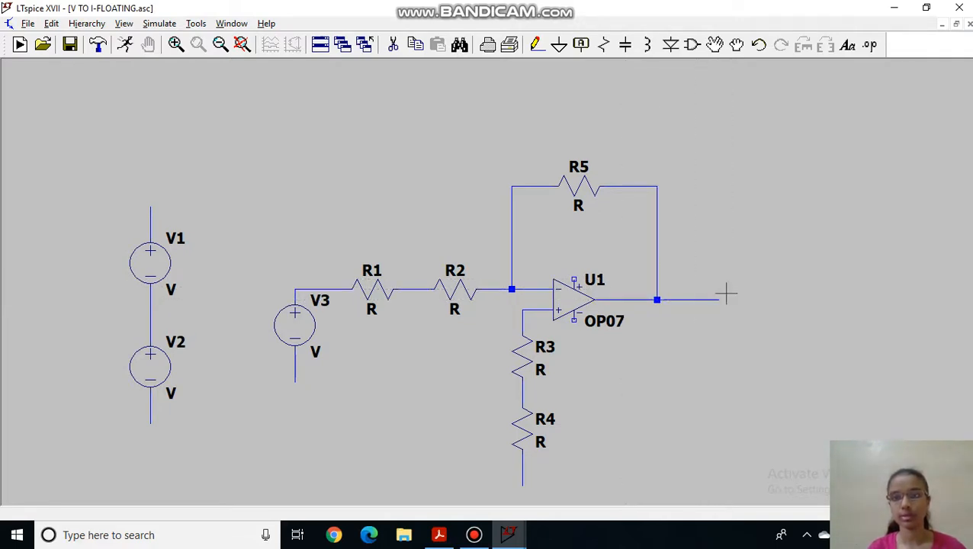
Place ground symbols on the lower leads of V3 and R4.
left_click(558, 45)
left_click(295, 381)
key("Escape")
key("g")
left_click(522, 485)
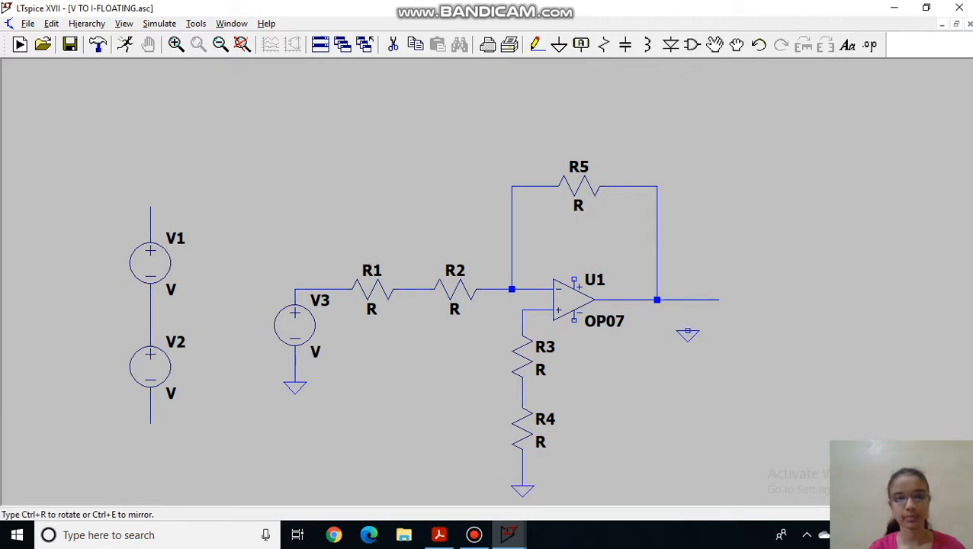
Place a ground symbol beside V1 and V2 and wire it to the junction between the two sources.
left_click(192, 310)
key("Escape")
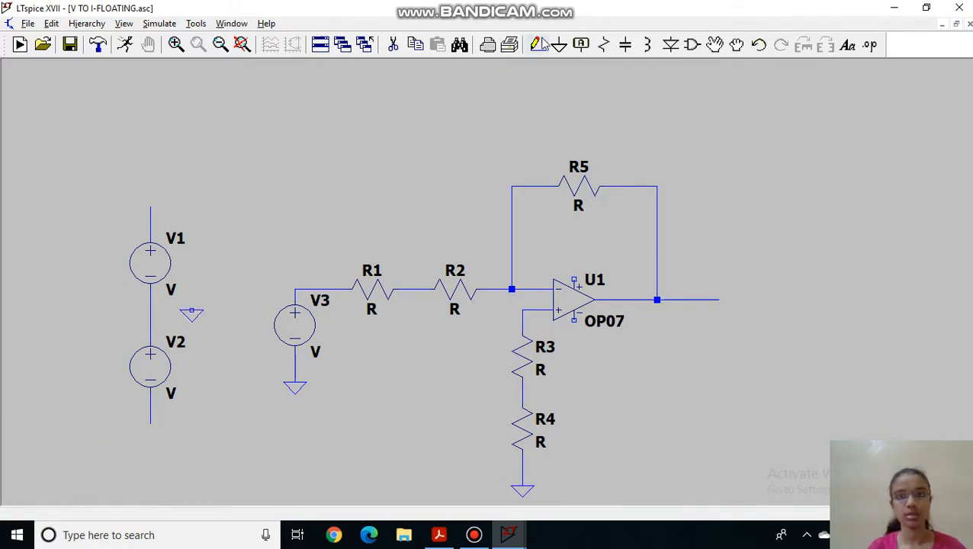
left_click(537, 43)
left_click(151, 310)
left_click(192, 309)
key("Escape")
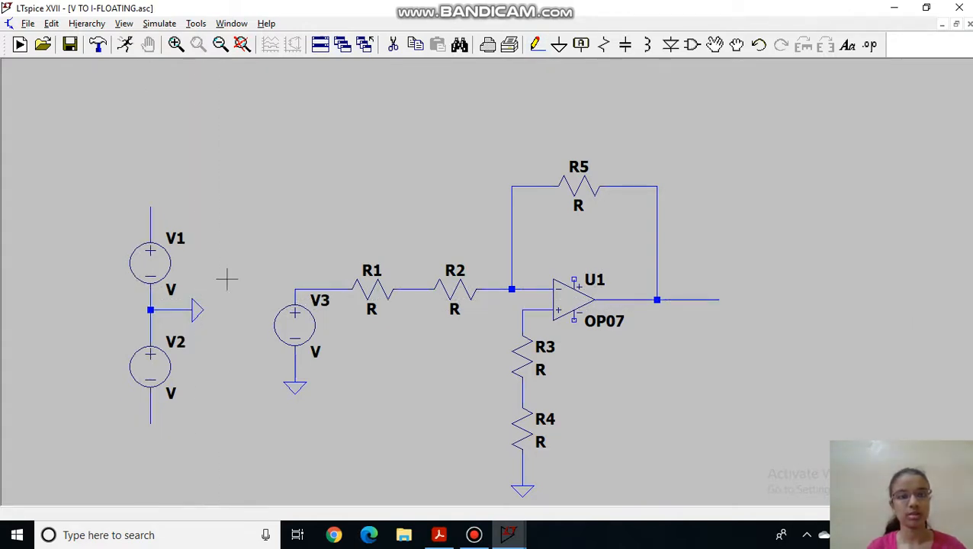
Place vertical net labels named Vcc on V1's upper lead and the op-amp's positive supply pin.
key("F4")
type("Vcc")
key("Return")
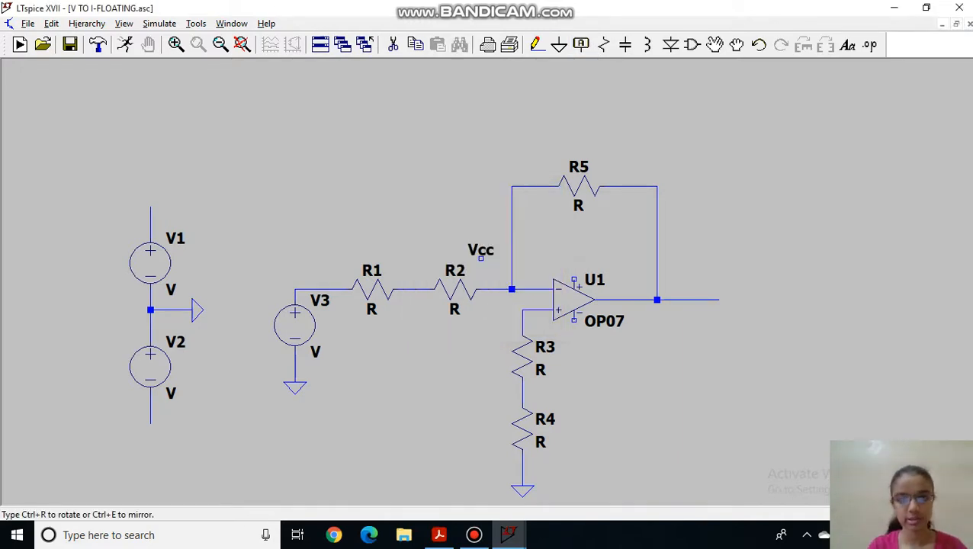
key("ctrl+r")
left_click(150, 206)
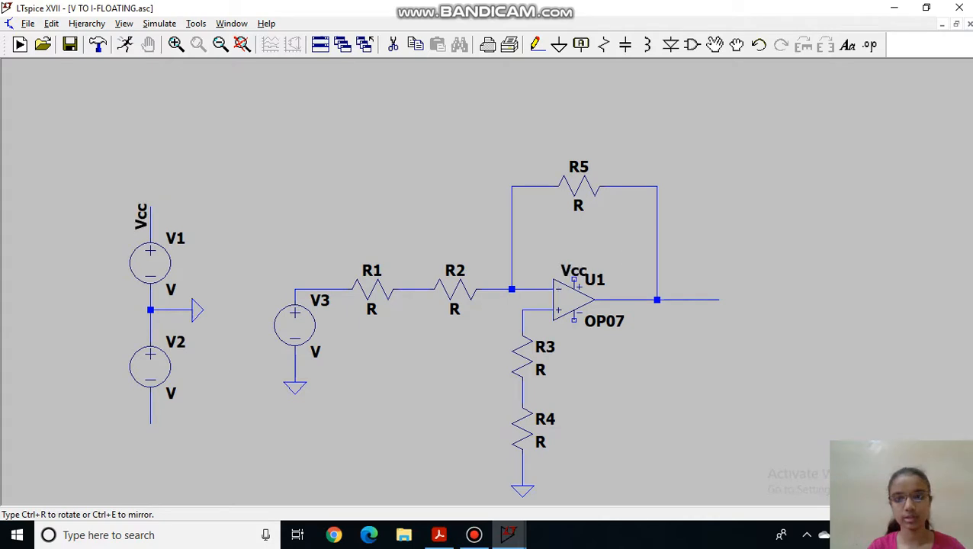
key("ctrl+r")
left_click(574, 280)
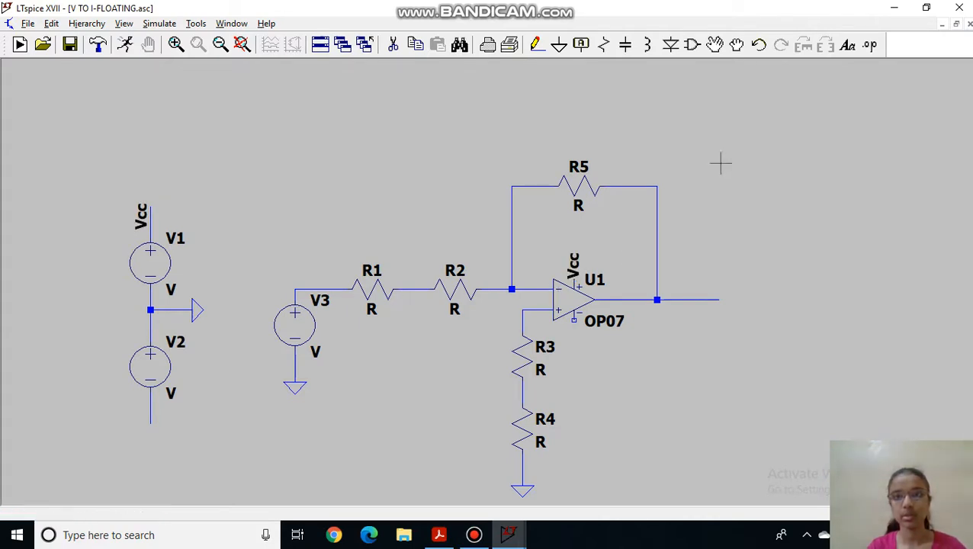
key("Escape")
Place net labels named Vee on V2's lower lead and the op-amp's negative supply pin.
key("F4")
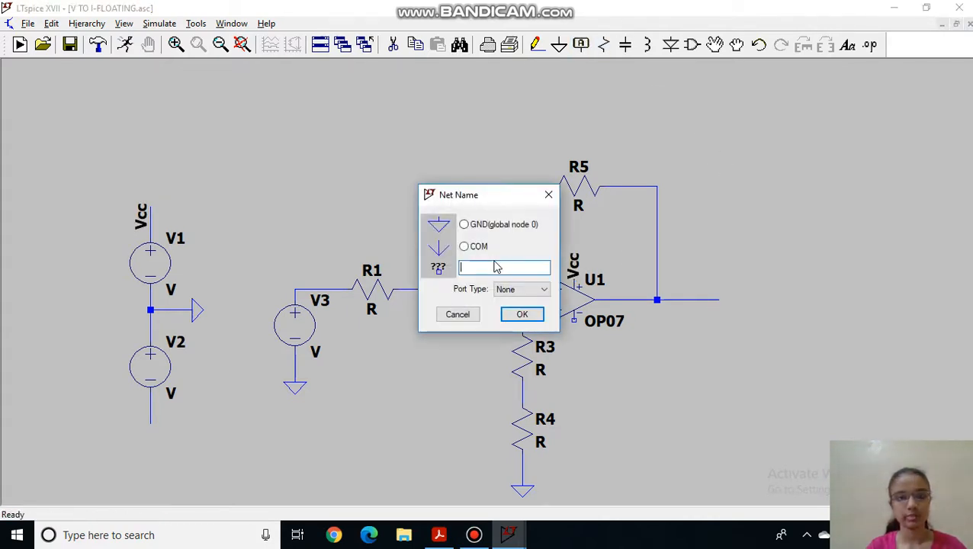
type("Vee")
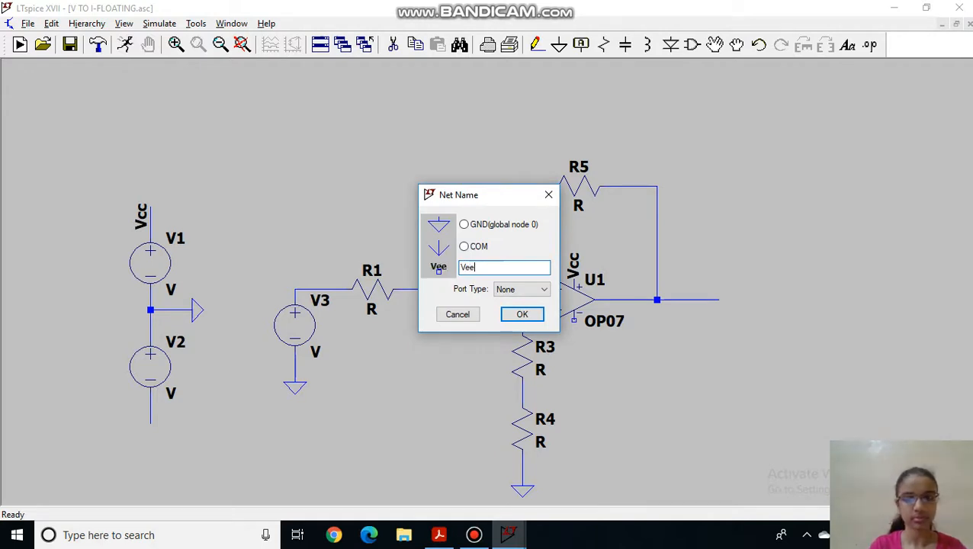
key("Return")
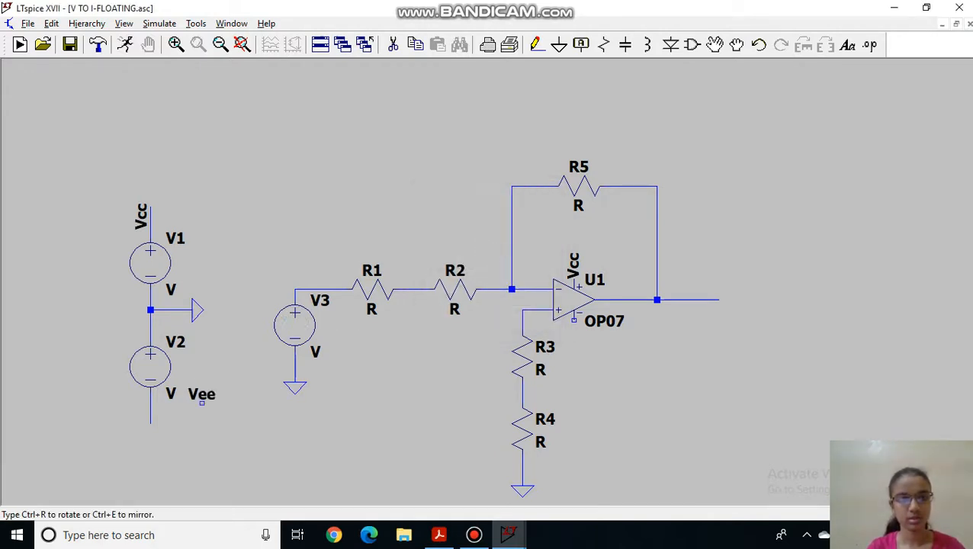
left_click(151, 422)
left_click(150, 422)
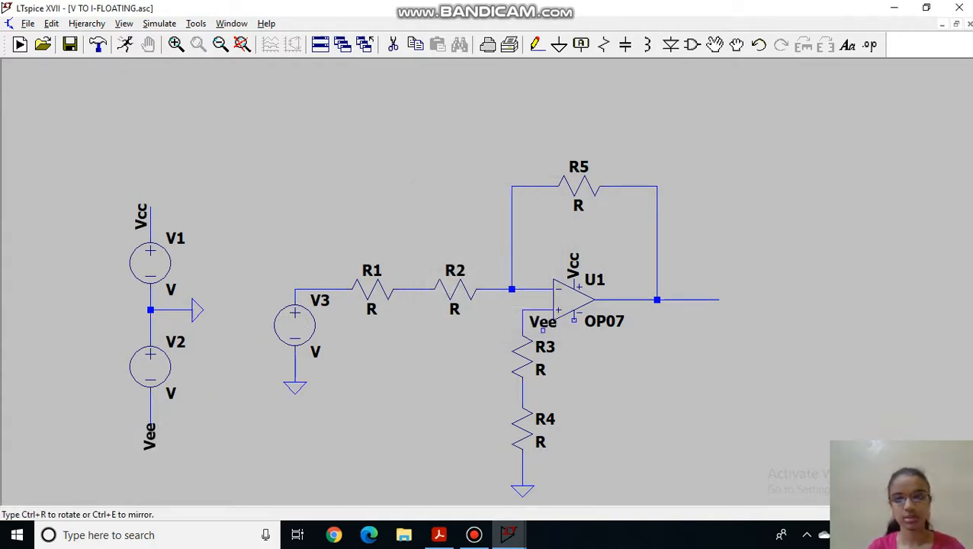
left_click(574, 320)
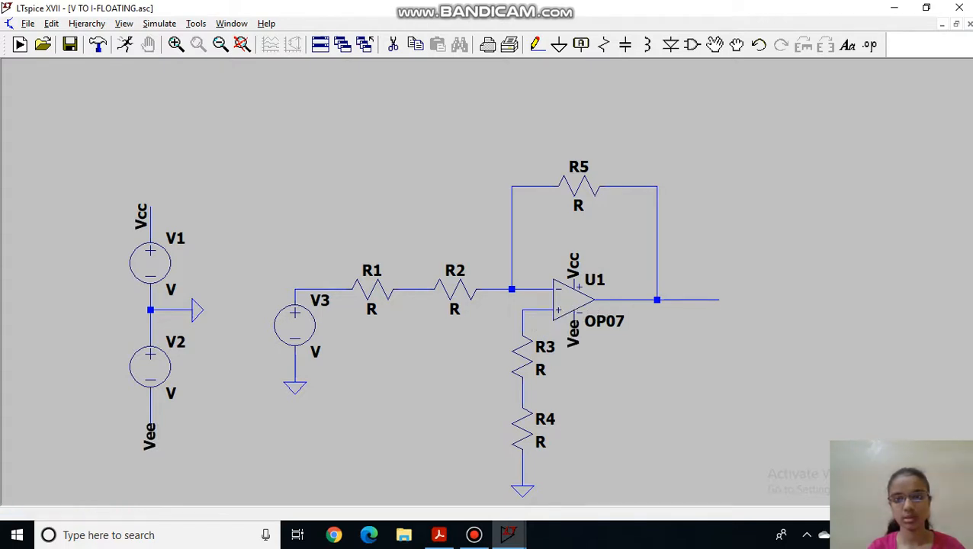
key("Escape")
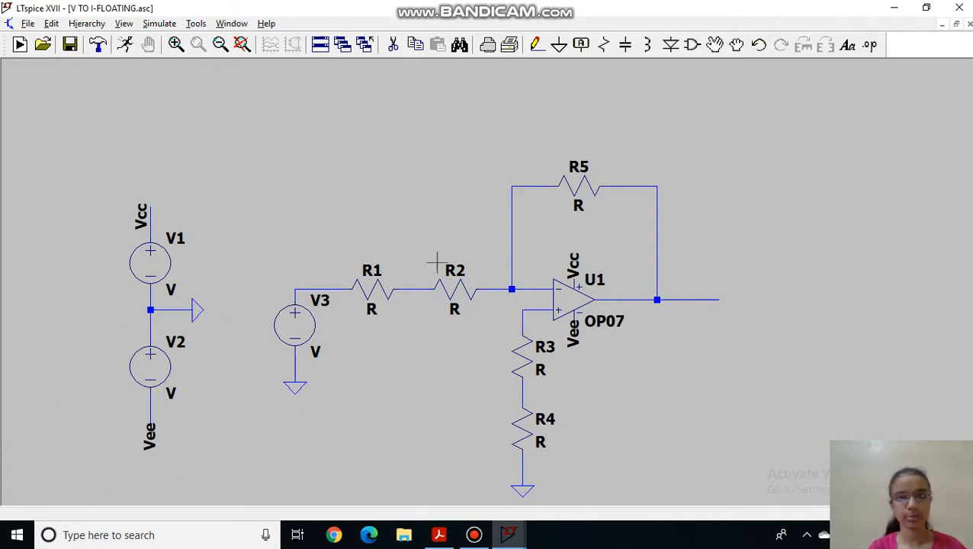
Place a net label named Vout at the end of the op-amp's output wire.
left_click(581, 47)
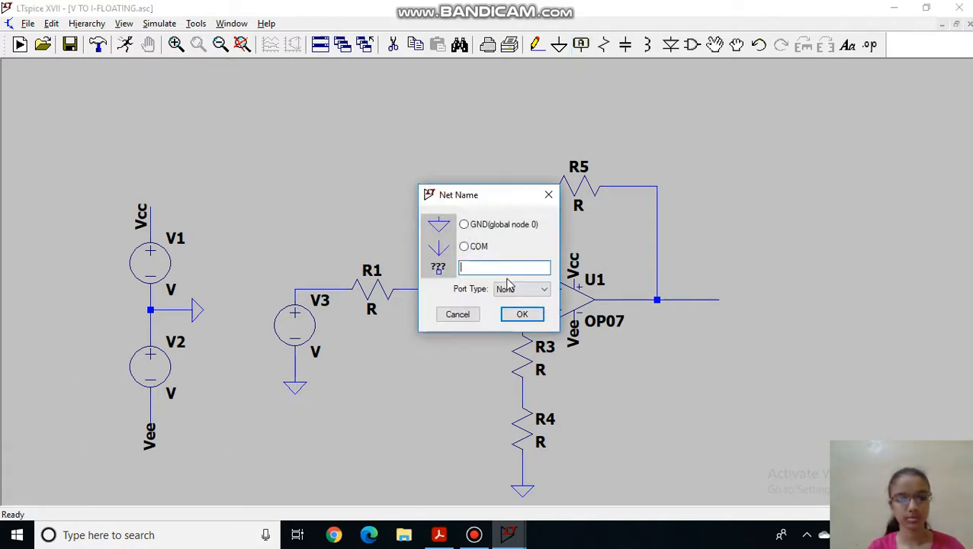
type("Vout")
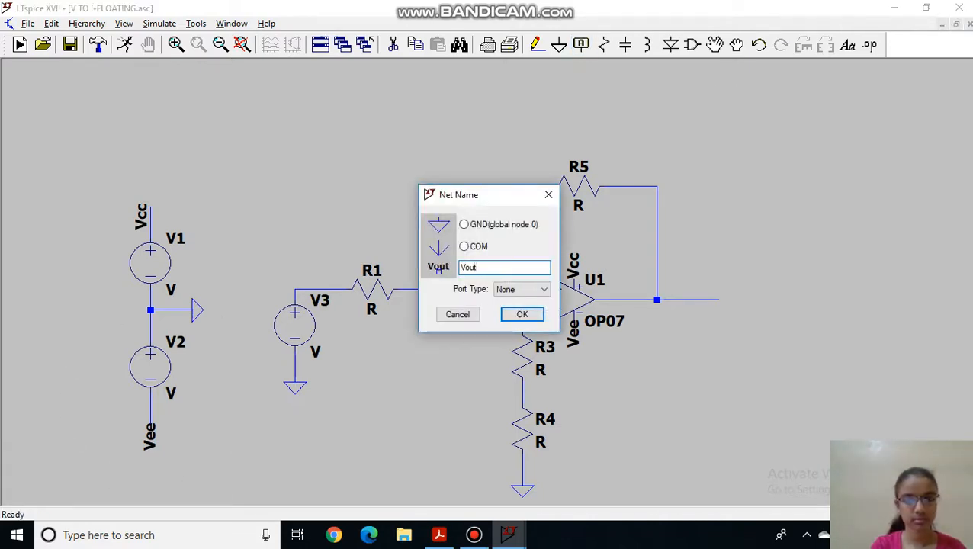
key("Return")
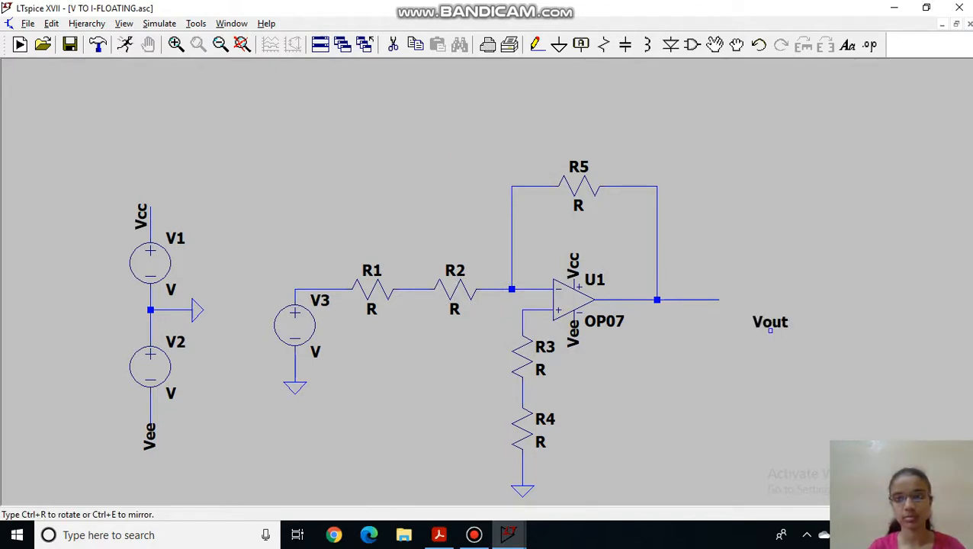
left_click(718, 299)
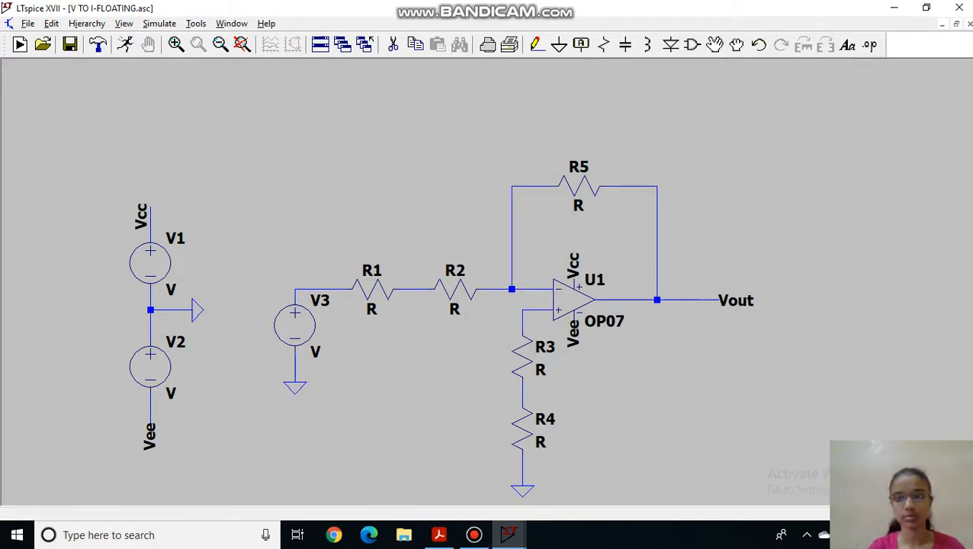
key("Escape")
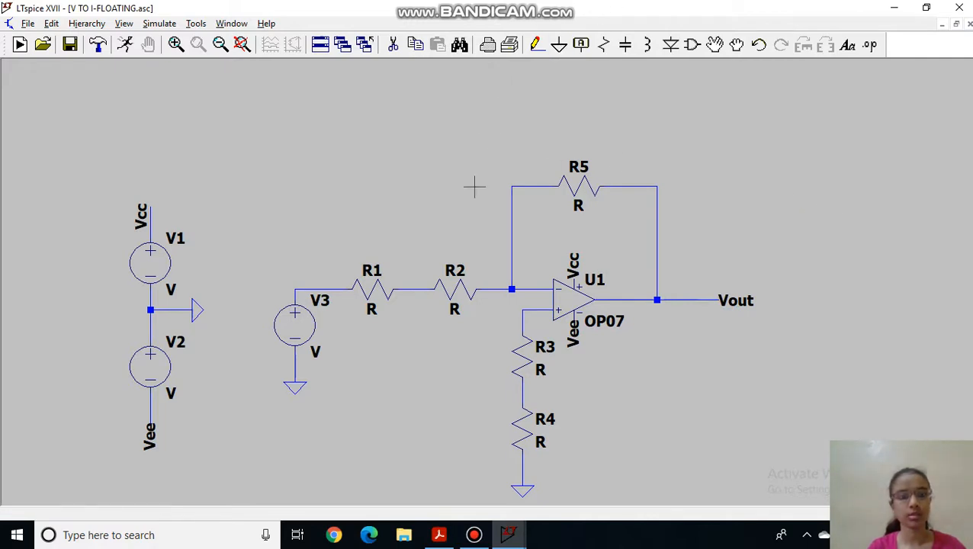
Set the values of the supply voltage sources V1 and V2 to 15 each.
right_click(171, 291)
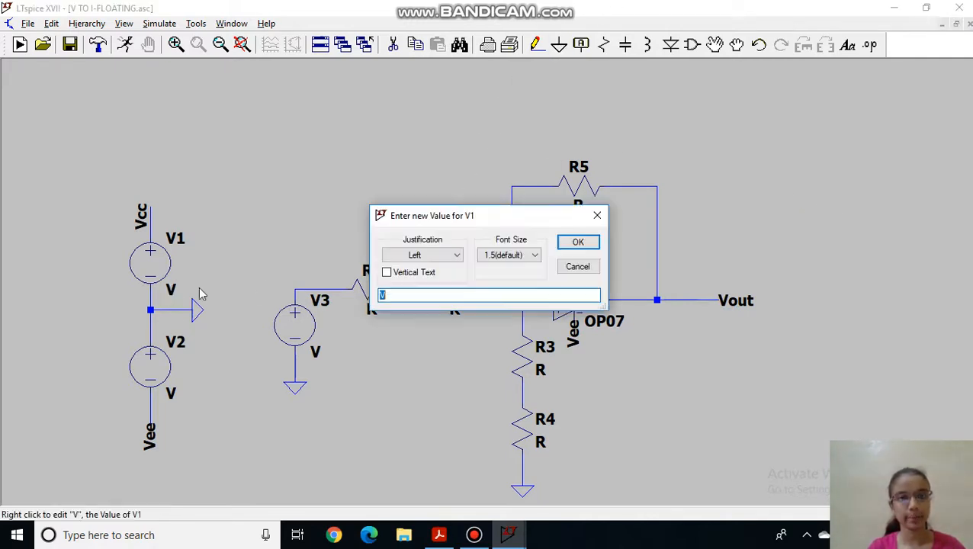
type("1")
key("Return")
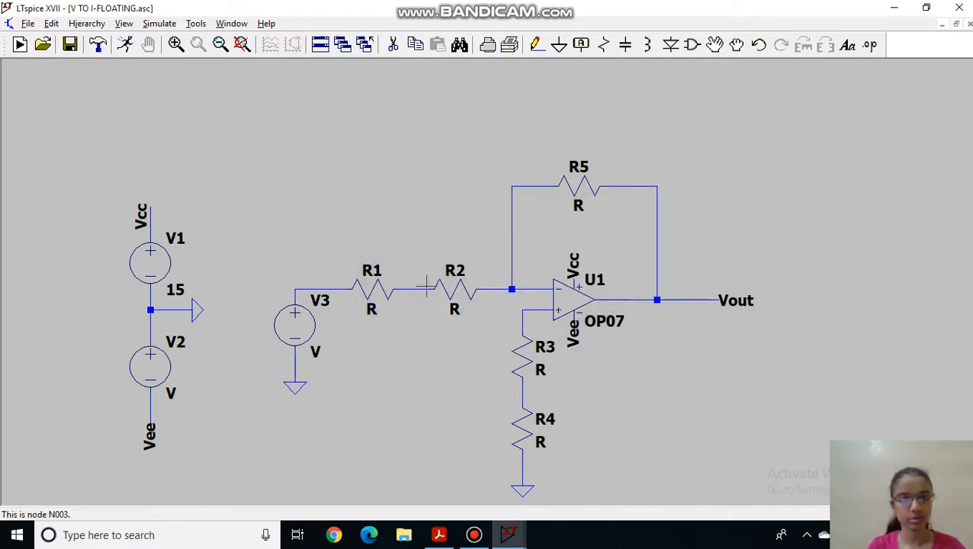
right_click(171, 392)
type("1")
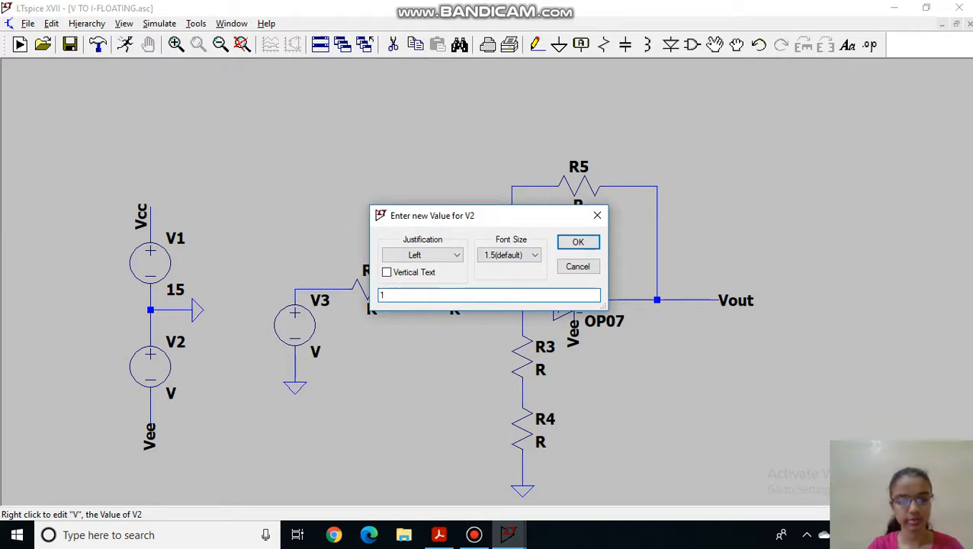
type("5")
key("Return")
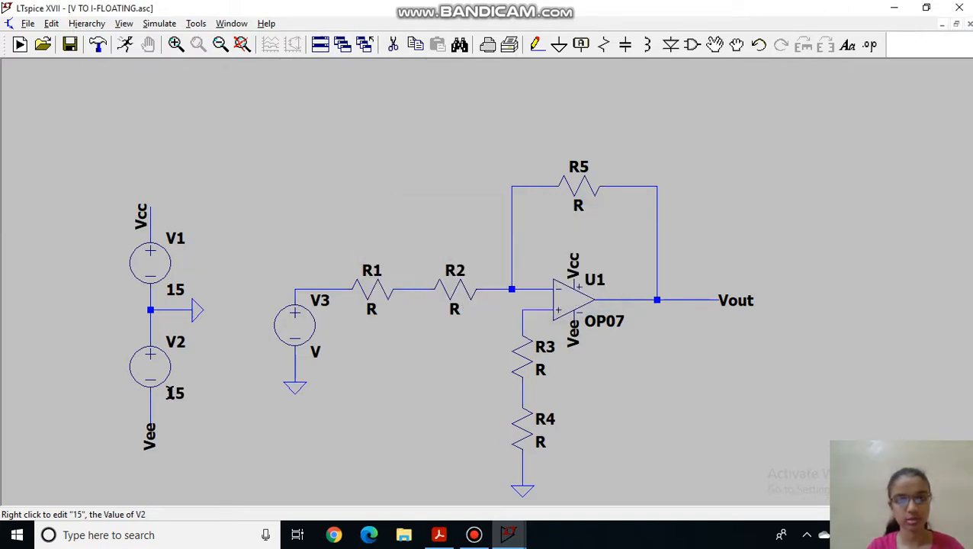
Set the value of the input voltage source V3 to 1V.
right_click(312, 351)
type("1V")
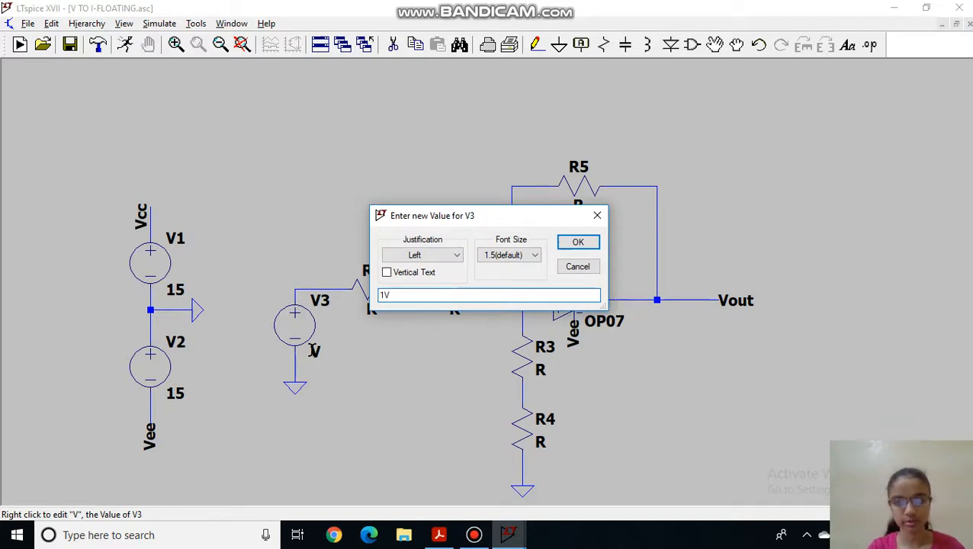
key("Return")
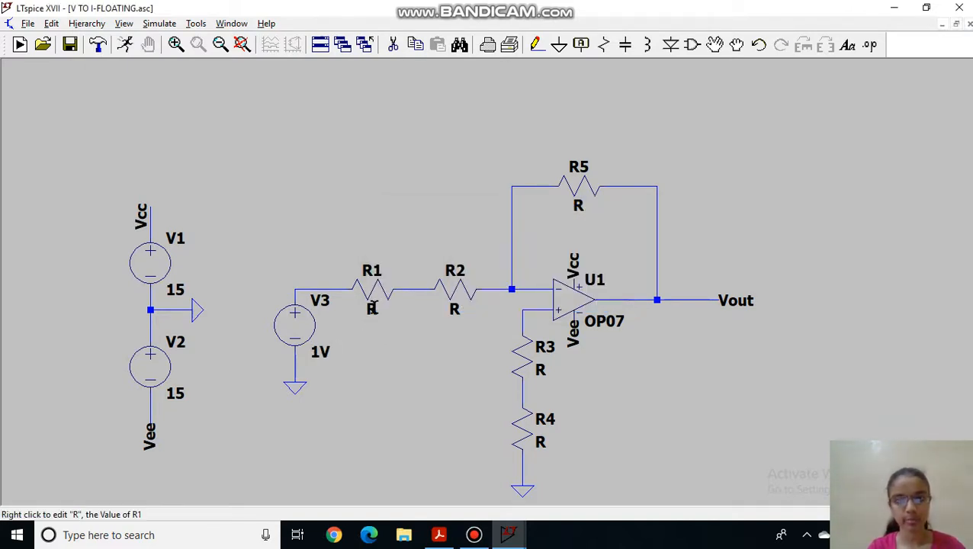
Set the series input resistors to 240 for R1 and 10 for R2.
right_click(372, 308)
key("BackSpace")
type("240")
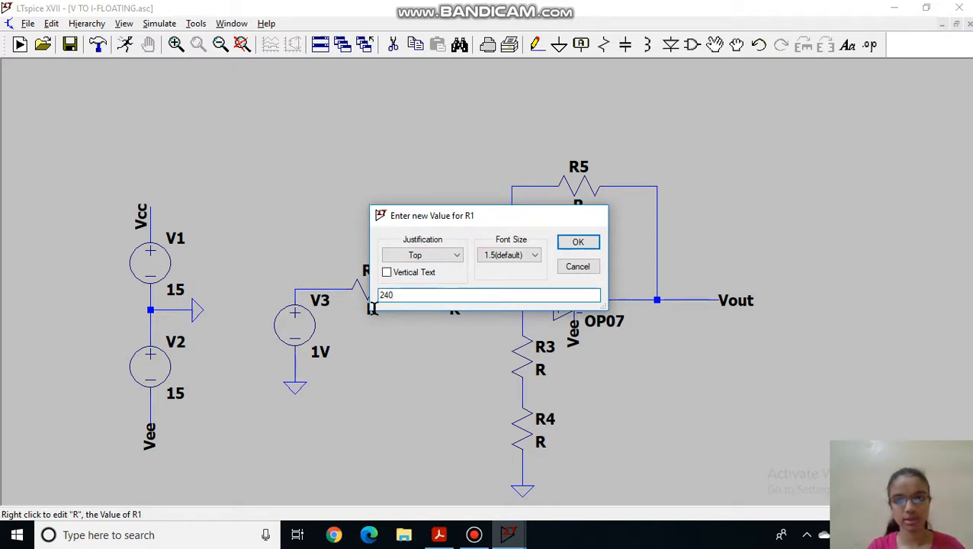
key("Return")
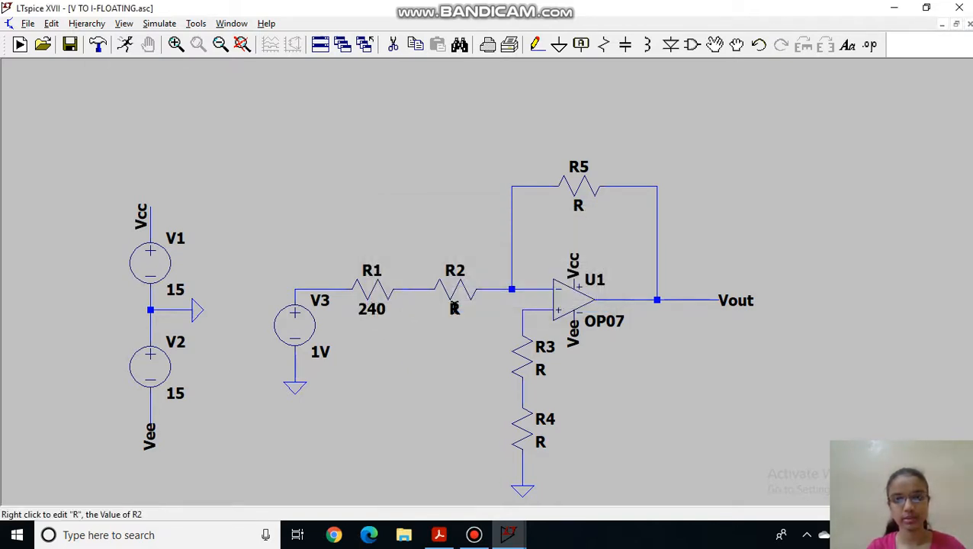
right_click(454, 308)
key("BackSpace")
type("1")
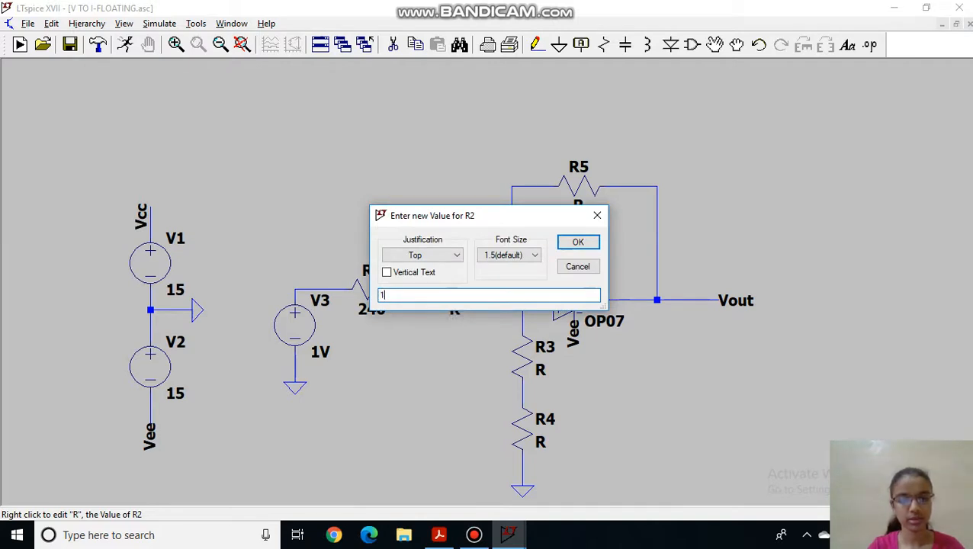
type("0")
key("Return")
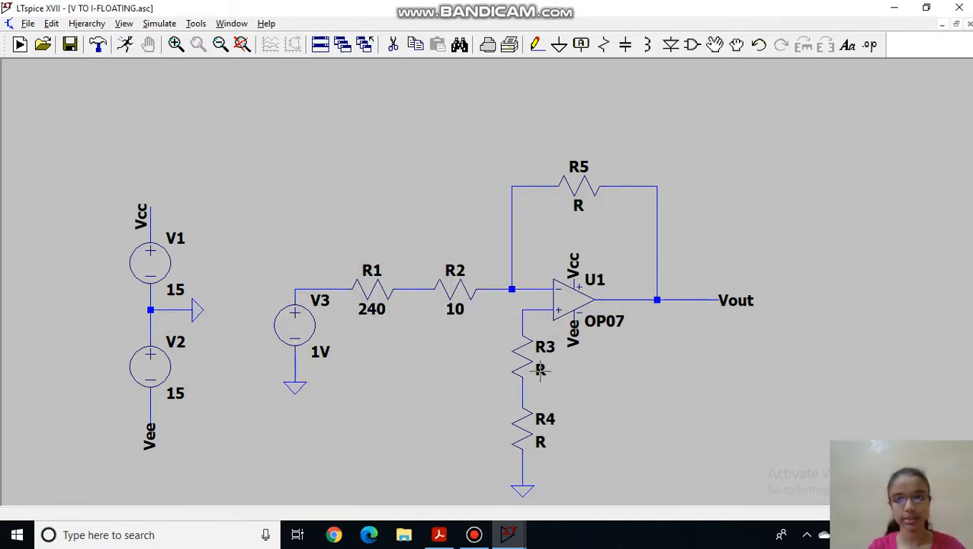
Set the resistors on the op-amp's non-inverting input to 240 for R3 and 10 for R4.
right_click(541, 371)
key("BackSpace")
type("240")
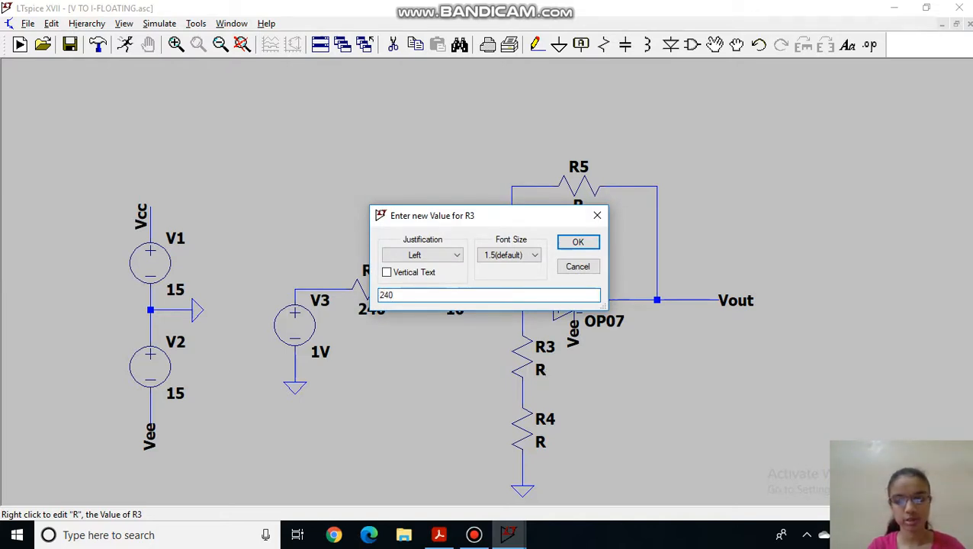
key("Return")
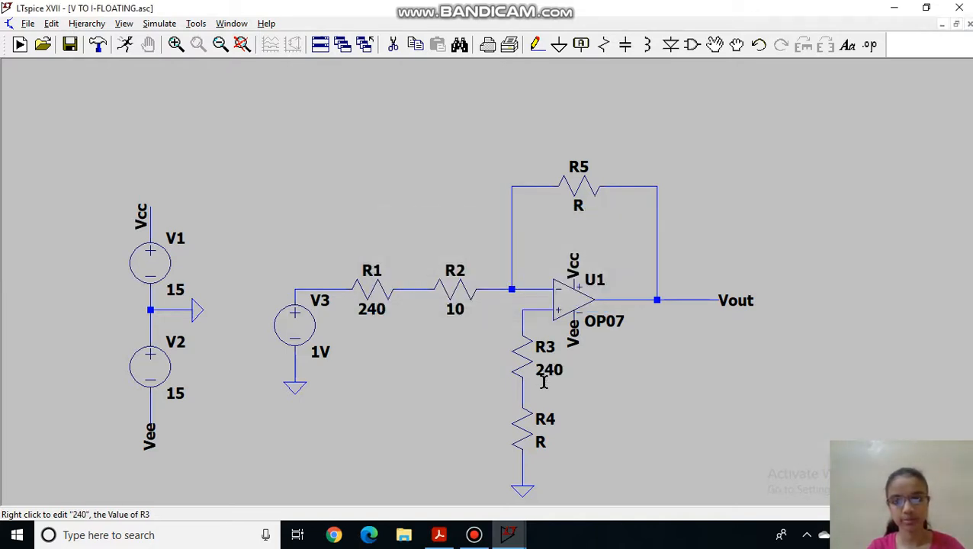
right_click(536, 448)
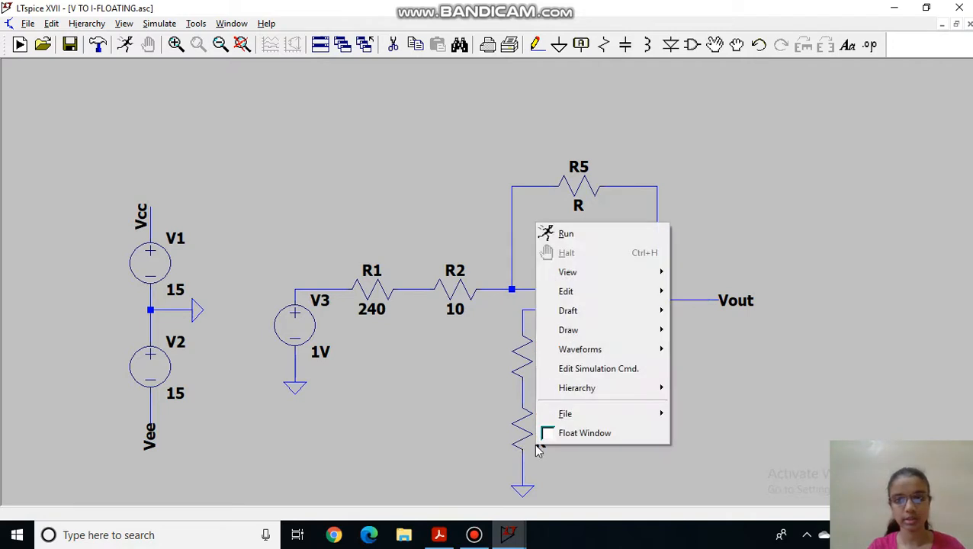
left_click(553, 463)
left_click_drag(552, 460, 531, 432)
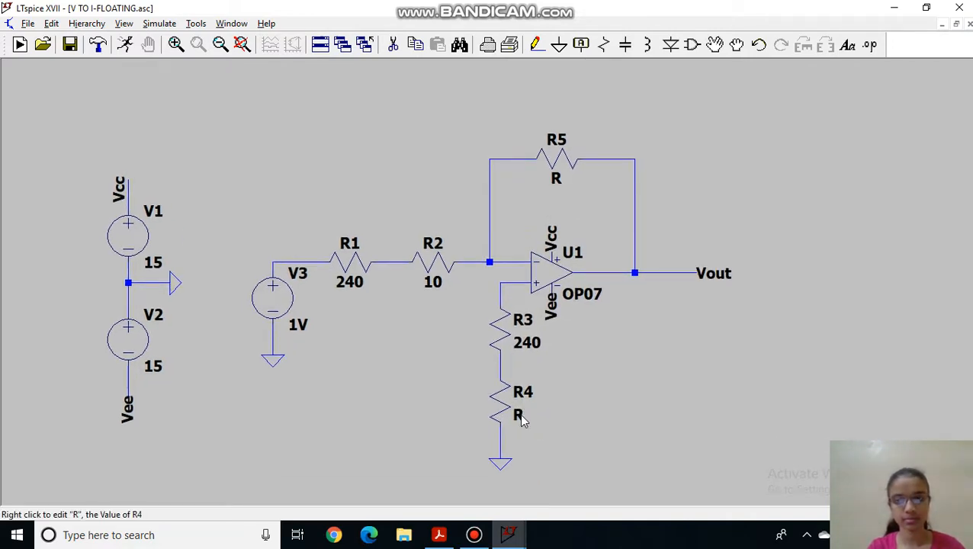
right_click(521, 417)
type("10")
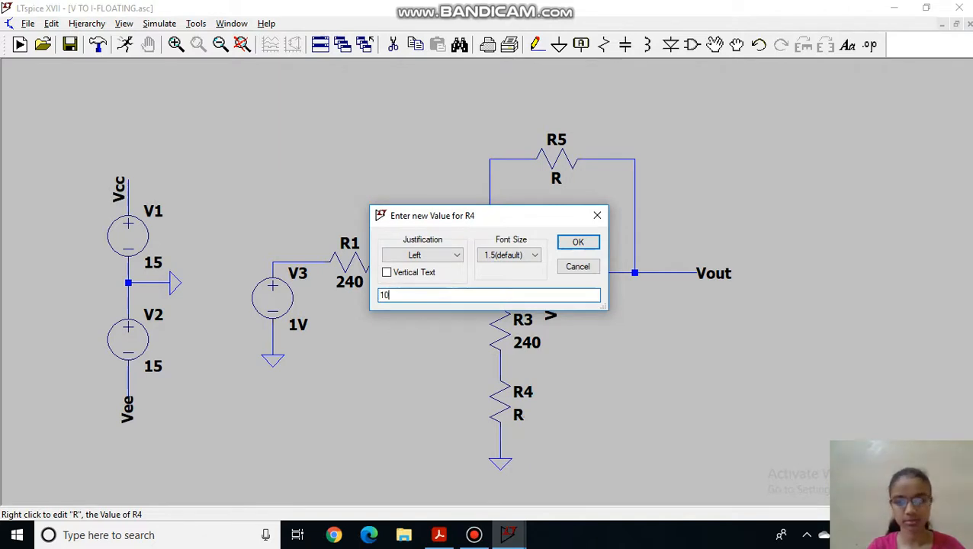
key("Return")
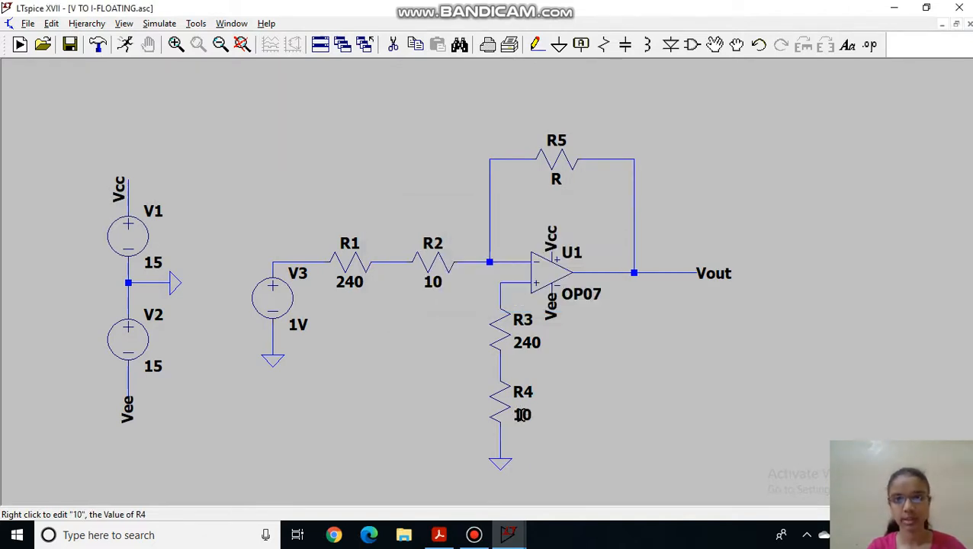
Set the value of the feedback resistor R5 to 2k.
right_click(555, 180)
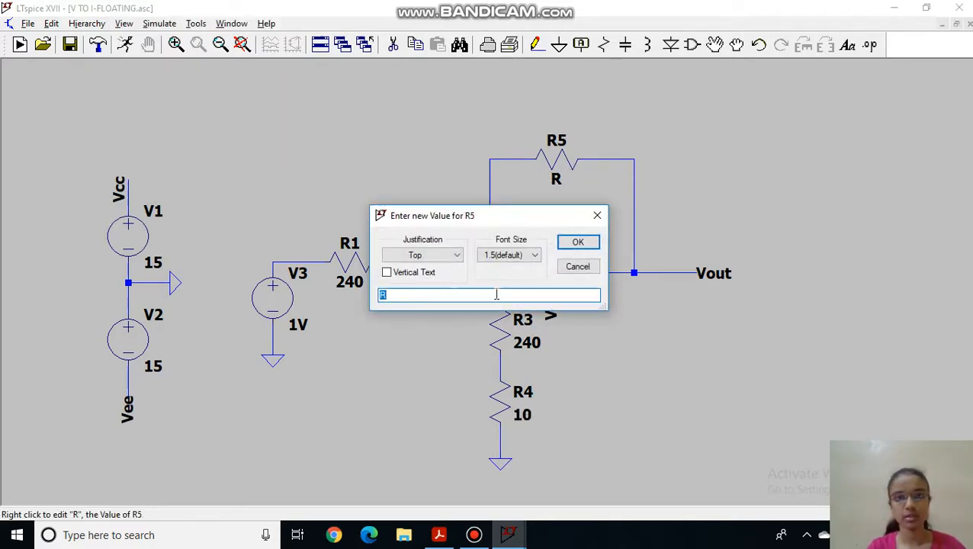
type("2k")
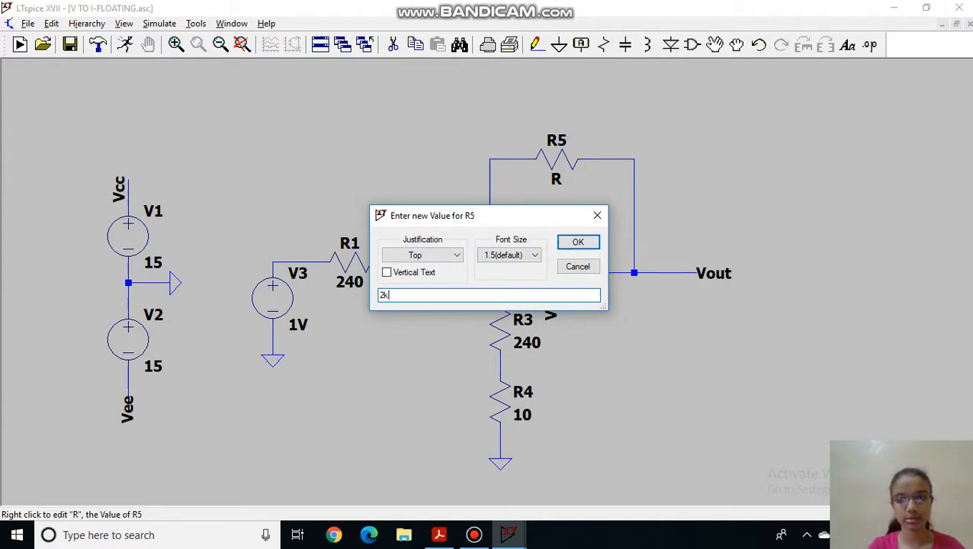
key("Return")
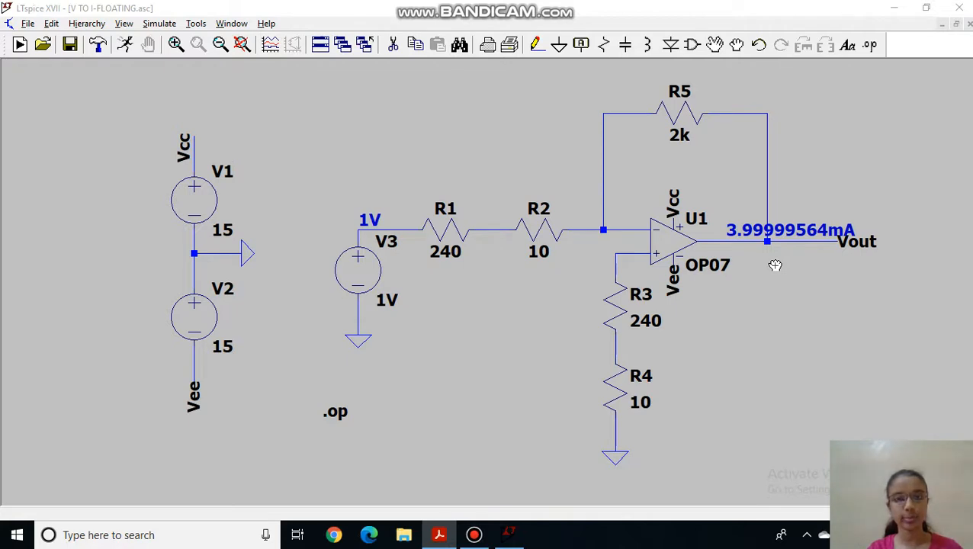
Switch to the V to I converter PDF in Adobe Acrobat Reader and examine the resistance calculations and the floating-load schematic with the 2kΩ load.
left_click(440, 535)
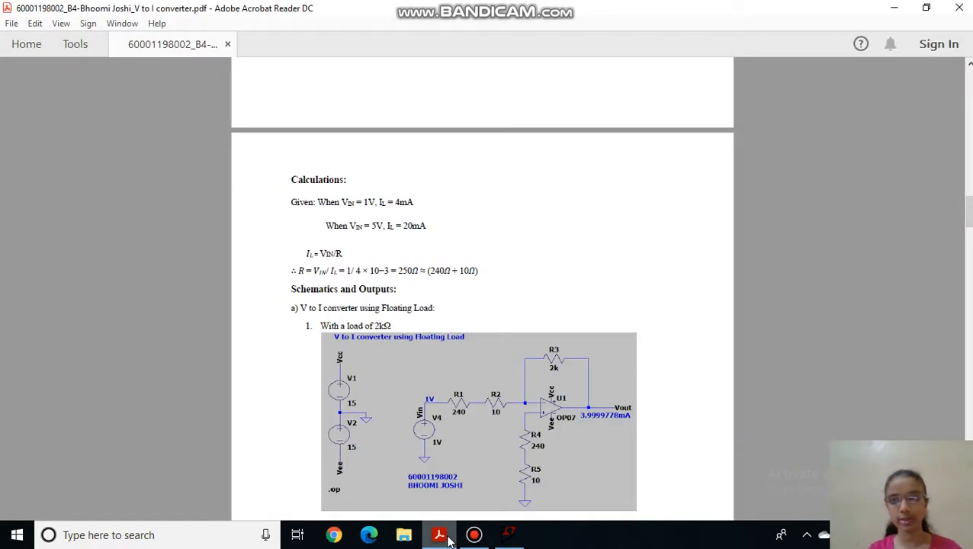
scroll(357, 424, "up", 2)
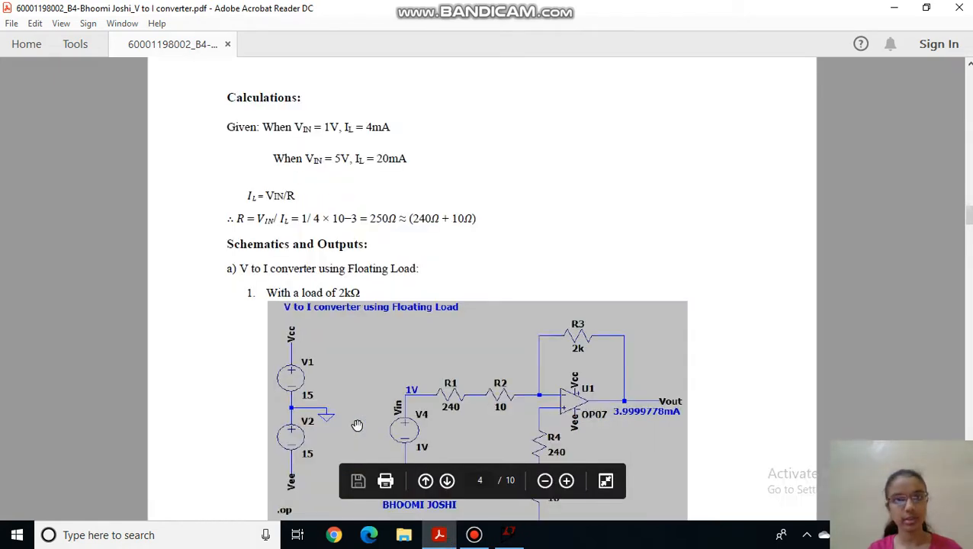
scroll(357, 424, "down", 1)
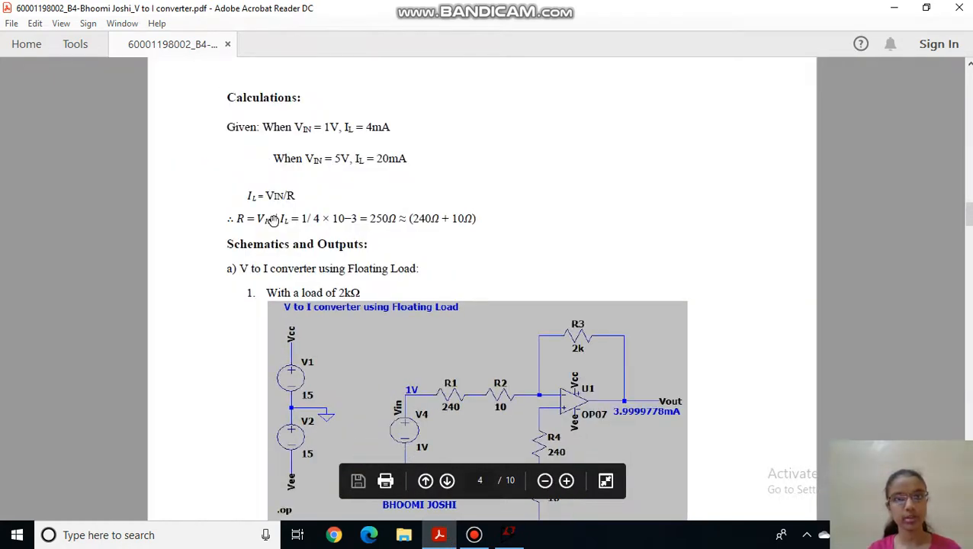